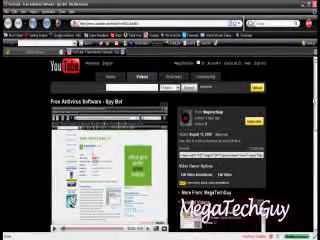
{"action": "scroll", "coordinate": [160, 140], "scroll_direction": "down", "scroll_amount": 2}
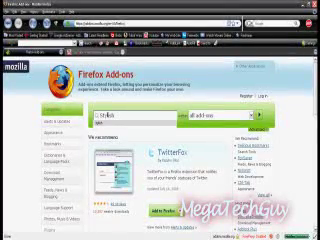
Step: Search the add-ons for 'stylish' and start installing Stylish 0.5.7
{"action": "key", "text": "Return"}
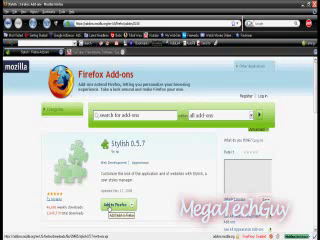
{"action": "left_click", "coordinate": [109, 205]}
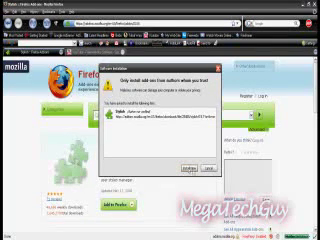
Step: Cancel the Stylish installation and go back to the Google homepage
{"action": "left_click", "coordinate": [208, 168]}
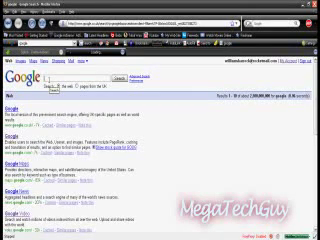
{"action": "key", "text": "alt+Left"}
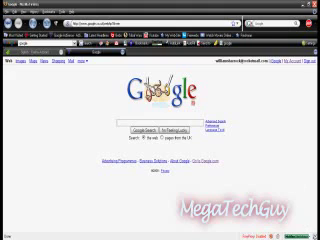
Step: Use Stylish's Find Styles for this page, then open the Darkoogle Red style
{"action": "right_click", "coordinate": [298, 235]}
{"action": "mouse_move", "coordinate": [298, 222]}
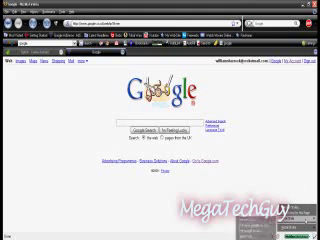
{"action": "left_click", "coordinate": [298, 227]}
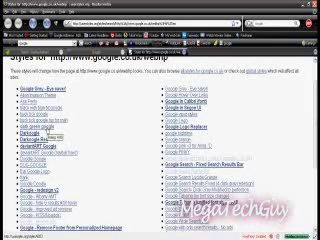
{"action": "left_click", "coordinate": [52, 134]}
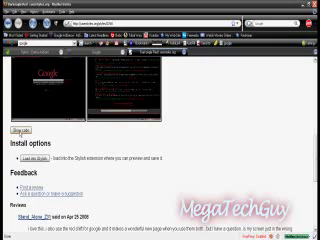
Step: Show the Darkoogle Red code, then select all of it and copy it
{"action": "left_click", "coordinate": [20, 130]}
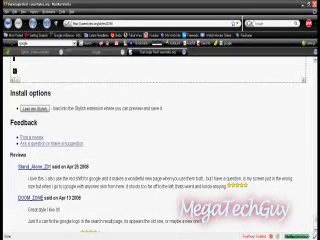
{"action": "right_click", "coordinate": [14, 70]}
{"action": "left_click", "coordinate": [24, 86]}
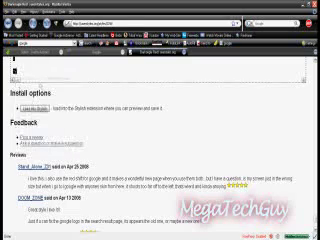
Step: Back on Google, start a new Stylish style and paste in the copied dark CSS
{"action": "left_click", "coordinate": [47, 23]}
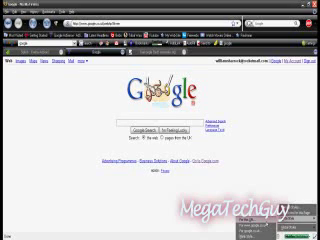
{"action": "left_click", "coordinate": [262, 226]}
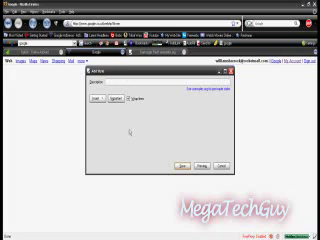
{"action": "key", "text": "ctrl+v"}
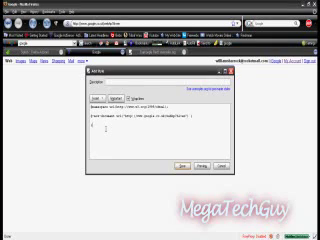
{"action": "right_click", "coordinate": [105, 128]}
{"action": "left_click", "coordinate": [112, 152]}
{"action": "key", "text": "ctrl+v"}
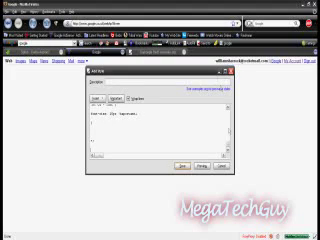
{"action": "scroll", "coordinate": [160, 135], "scroll_direction": "down", "scroll_amount": 3}
{"action": "scroll", "coordinate": [160, 135], "scroll_direction": "up", "scroll_amount": 5}
{"action": "scroll", "coordinate": [160, 135], "scroll_direction": "up", "scroll_amount": 5}
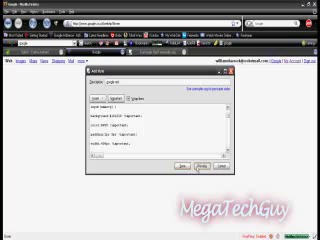
Step: Preview the black style on Google, moving the editor aside and back
{"action": "left_click", "coordinate": [201, 167]}
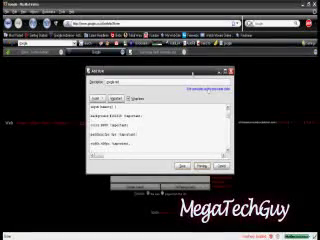
{"action": "left_click_drag", "start_coordinate": [130, 72], "coordinate": [244, 191]}
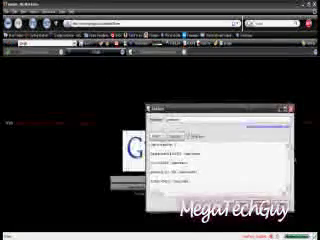
{"action": "left_click_drag", "start_coordinate": [244, 191], "coordinate": [162, 87]}
{"action": "scroll", "coordinate": [190, 150], "scroll_direction": "up", "scroll_amount": 5}
{"action": "scroll", "coordinate": [190, 150], "scroll_direction": "up", "scroll_amount": 3}
{"action": "scroll", "coordinate": [190, 150], "scroll_direction": "up", "scroll_amount": 2}
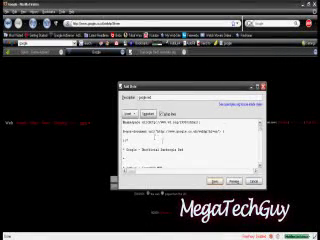
Step: Delete the comment lines and replace all the code with the single body rule
{"action": "right_click", "coordinate": [163, 146]}
{"action": "left_click", "coordinate": [168, 156]}
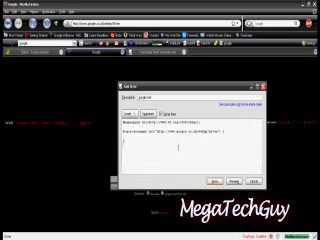
{"action": "right_click", "coordinate": [178, 150]}
{"action": "left_click", "coordinate": [190, 188]}
{"action": "key", "text": "ctrl+v"}
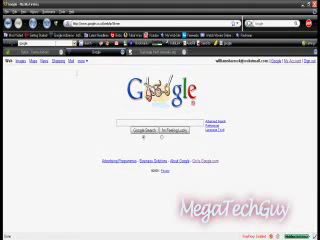
Step: Load YouTube from the search box's history entry
{"action": "left_click", "coordinate": [133, 122]}
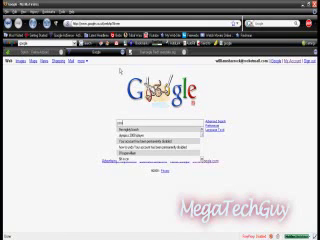
{"action": "type", "text": "e"}
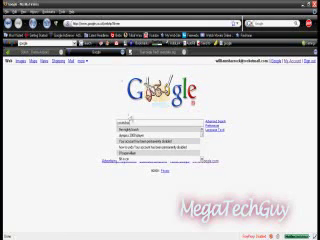
{"action": "left_click", "coordinate": [131, 120]}
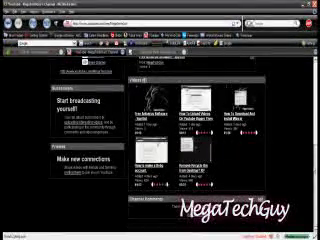
{"action": "scroll", "coordinate": [160, 150], "scroll_direction": "up", "scroll_amount": 3}
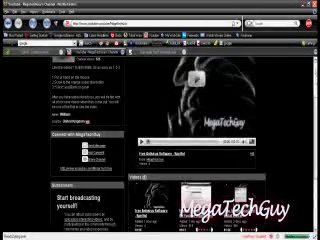
{"action": "scroll", "coordinate": [160, 150], "scroll_direction": "up", "scroll_amount": 4}
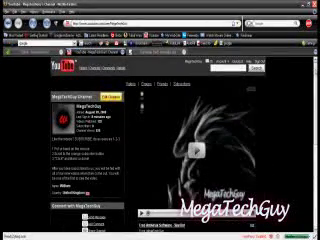